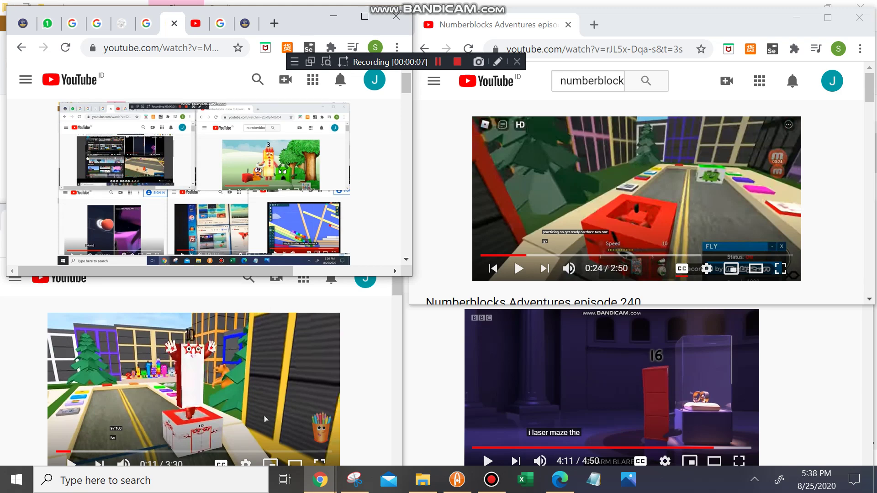
Start the bottom-left race video, then play the top-left video with K
click(263, 416)
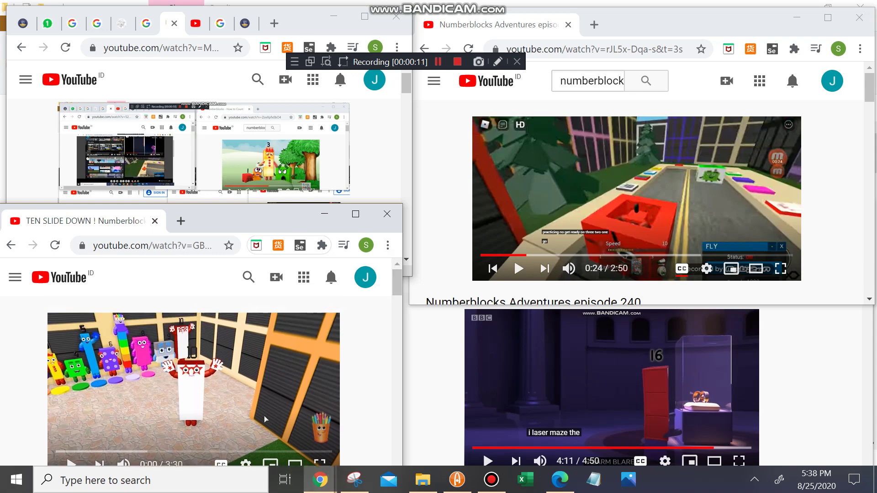
key(alt+Tab)
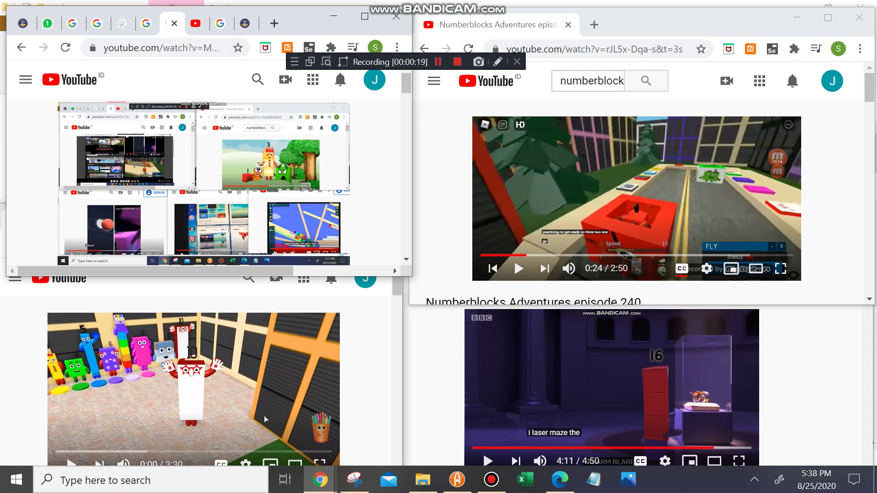
click(263, 417)
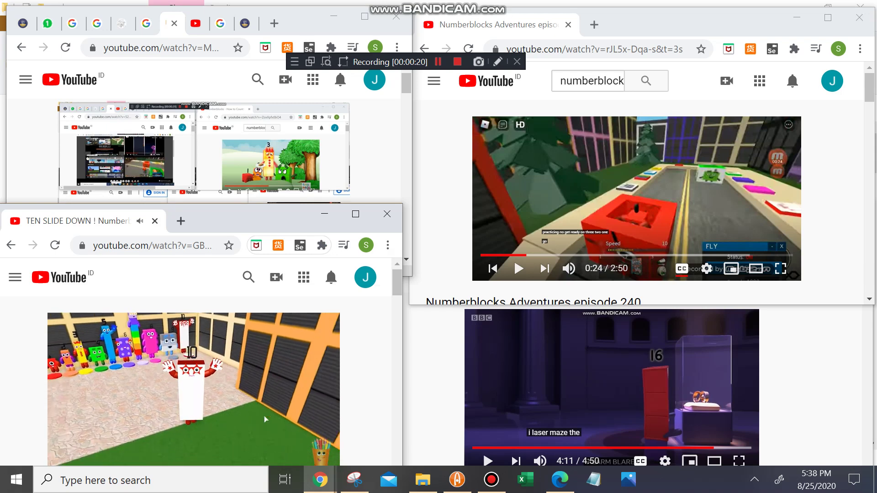
key(alt+Tab)
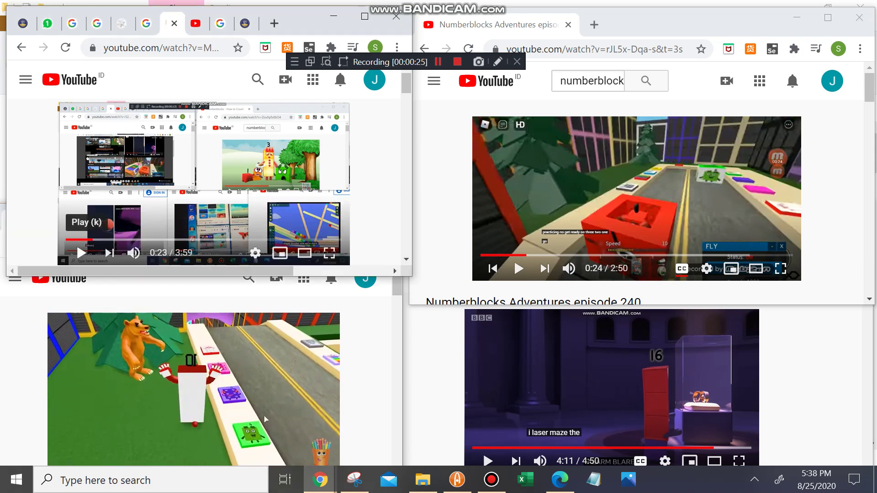
key(k)
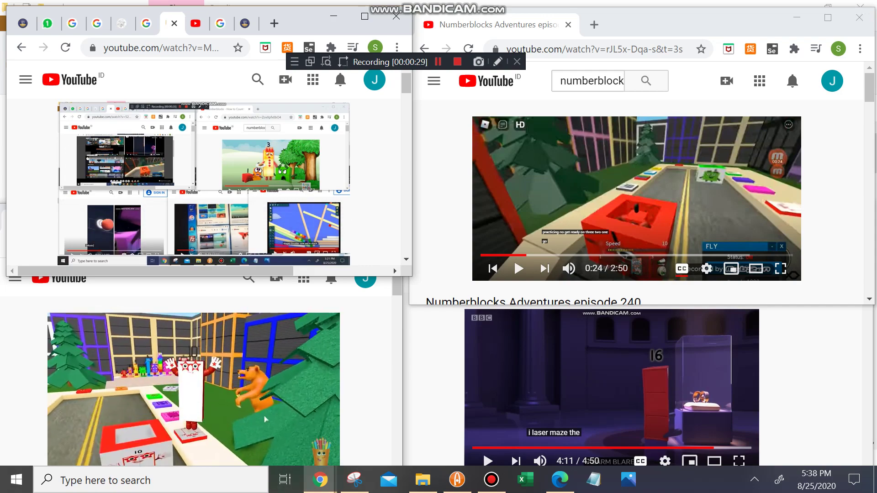
Cycle windows back to the top-right race video and drag across its window
key(alt+Tab)
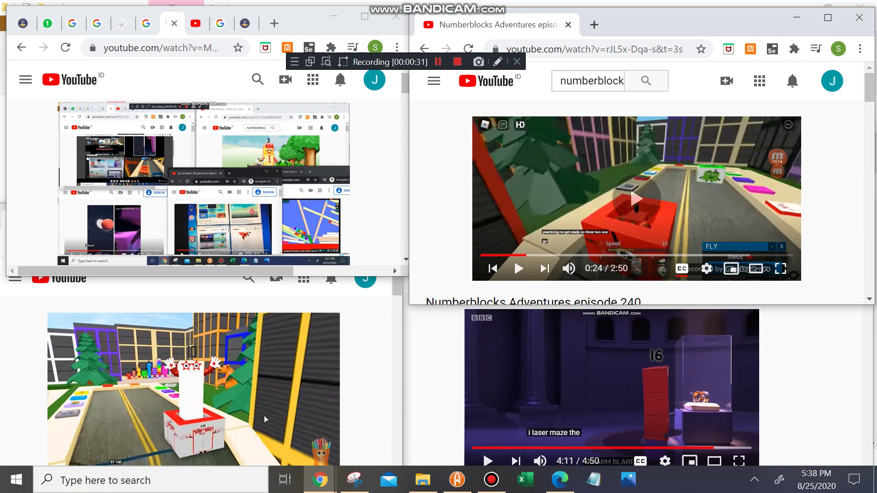
key(alt+Tab)
key(alt+Tab)
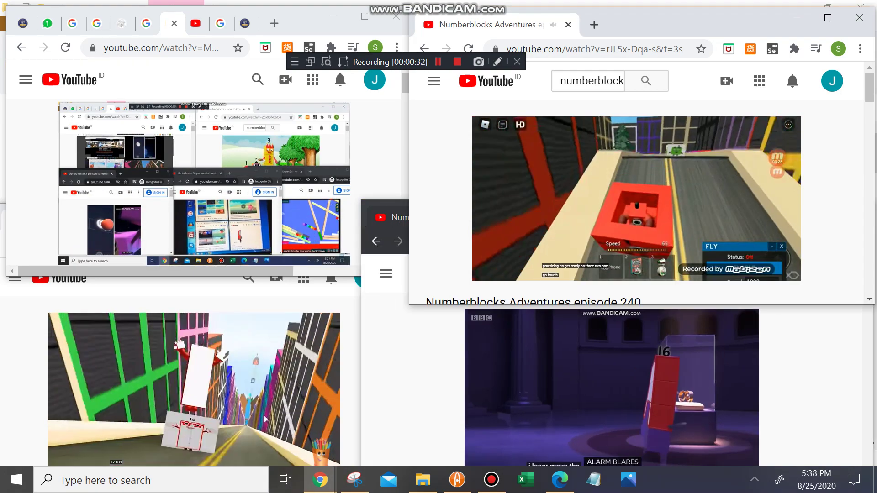
mouse_move(395, 67)
mouse_down()
mouse_move(361, 36)
mouse_move(439, 56)
mouse_up()
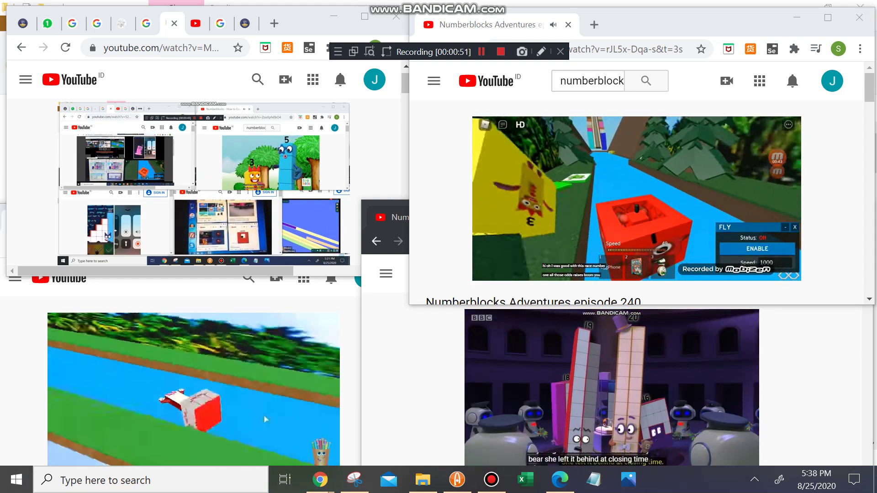
mouse_move(436, 52)
mouse_down()
mouse_move(470, 125)
mouse_move(370, 63)
mouse_up()
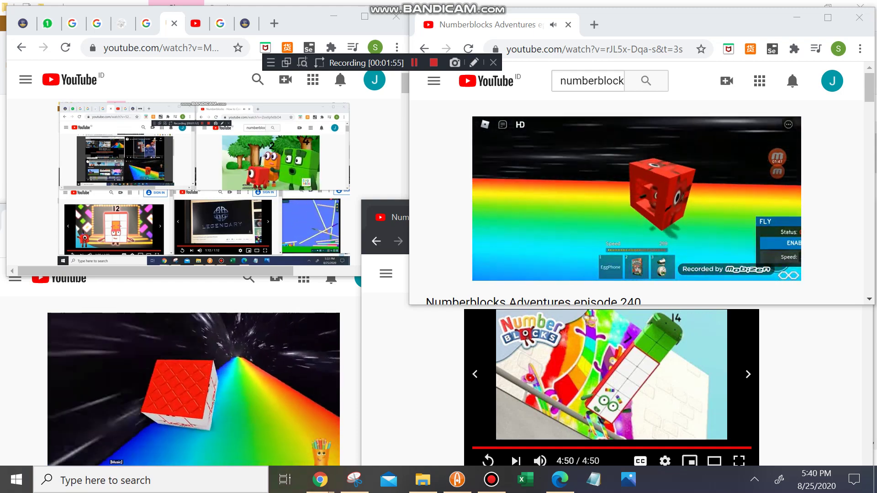
mouse_move(389, 71)
mouse_down()
mouse_move(397, 187)
mouse_move(288, 127)
mouse_move(448, 67)
mouse_move(496, 154)
mouse_move(394, 67)
mouse_up()
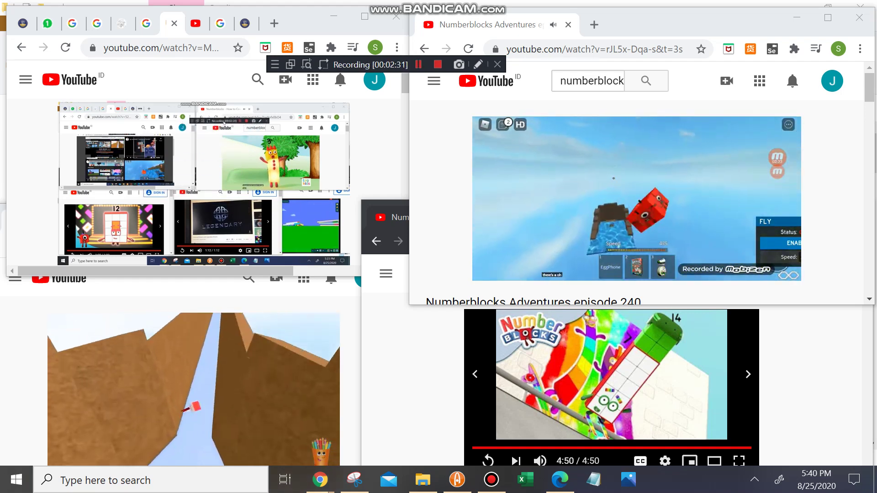
mouse_move(387, 70)
mouse_down()
mouse_move(387, 314)
mouse_move(407, 54)
mouse_up()
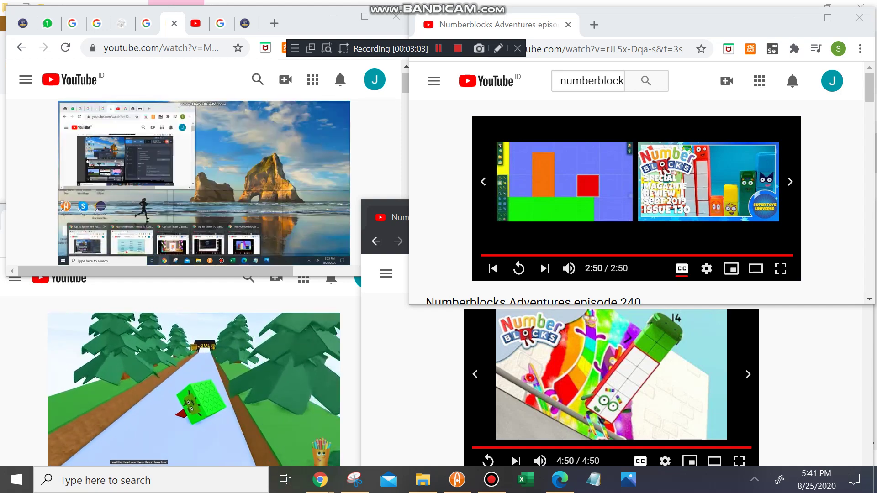
Open Bandicam's main window on the Video settings page from its taskbar icon
click(491, 418)
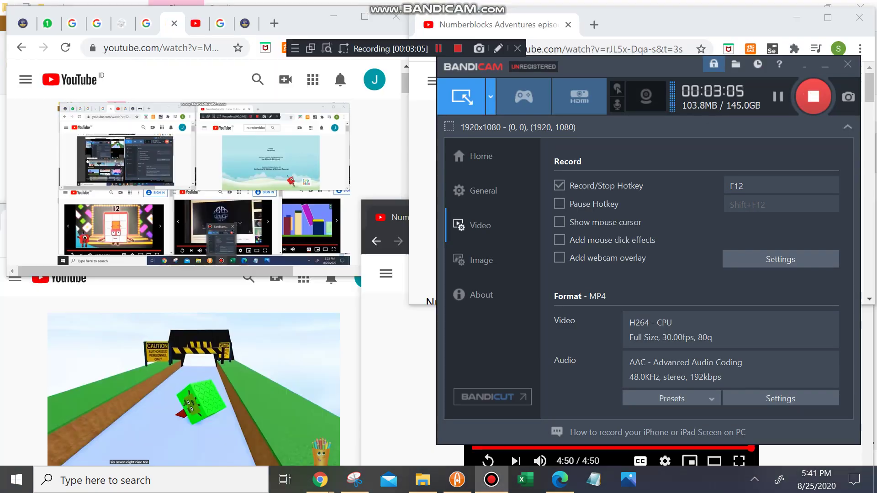